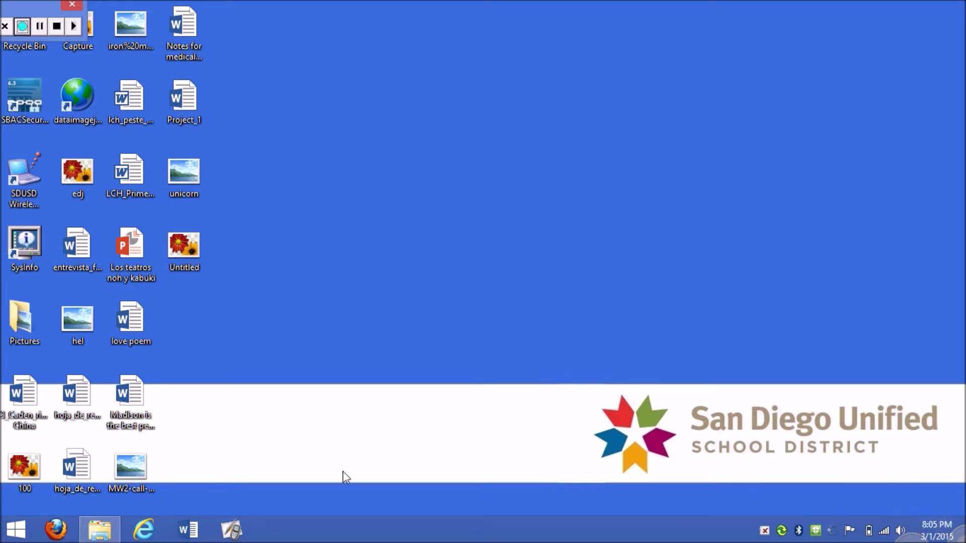
Launch Firefox and open the Yahoo Mail inbox via yahoo.com
{"action": "left_click", "coordinate": [55, 531]}
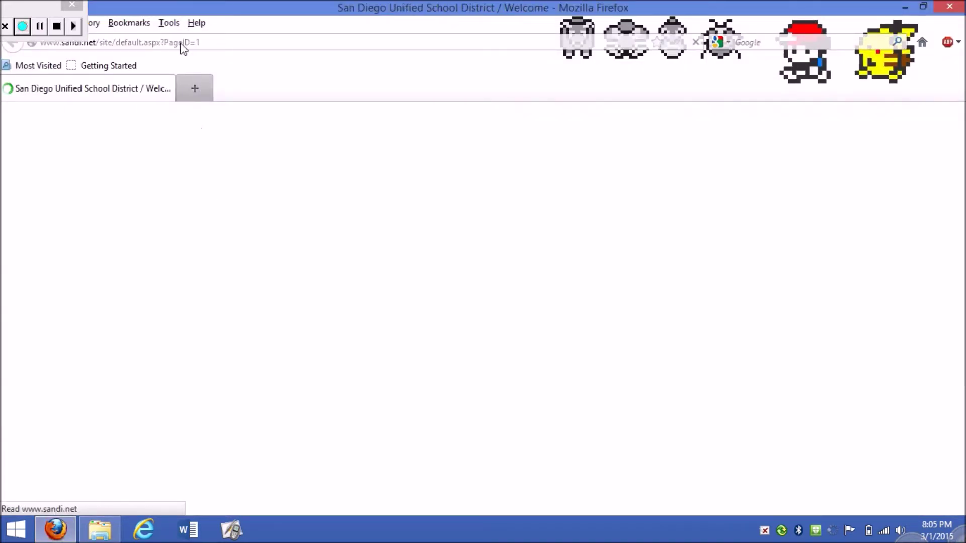
{"action": "left_click", "coordinate": [182, 43]}
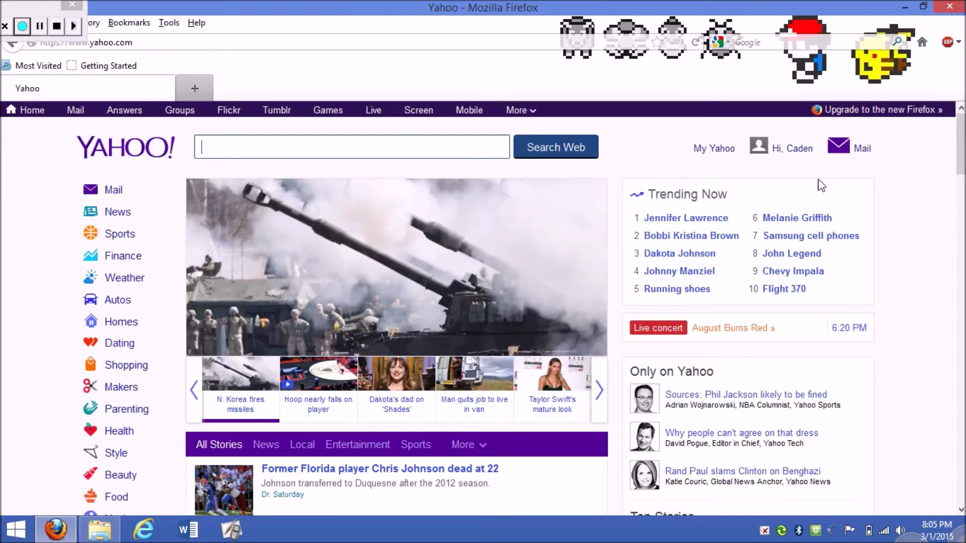
{"action": "left_click", "coordinate": [861, 148]}
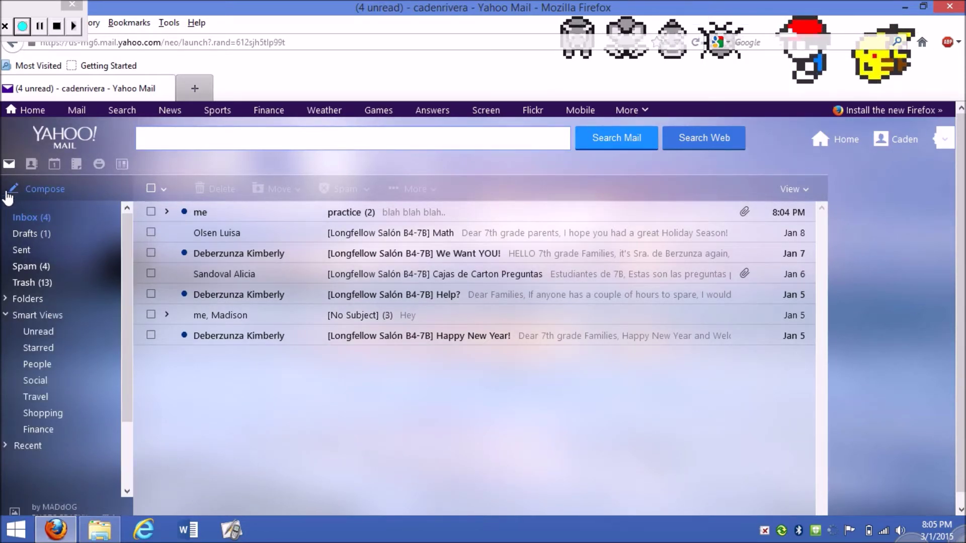
Start a new email addressed to your own account, Caden Rivera, and go to the subject line
{"action": "left_click", "coordinate": [46, 194]}
{"action": "type", "text": "cade"}
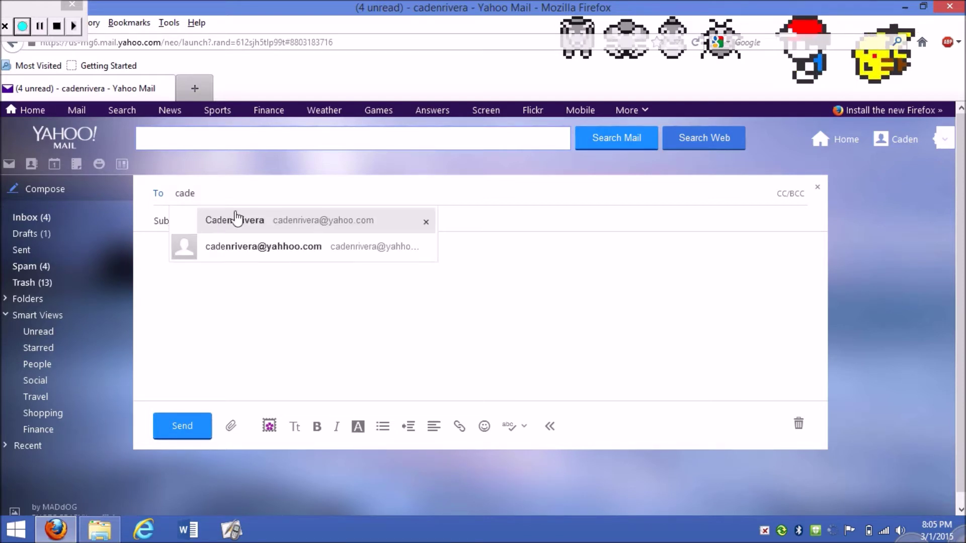
{"action": "left_click", "coordinate": [234, 219]}
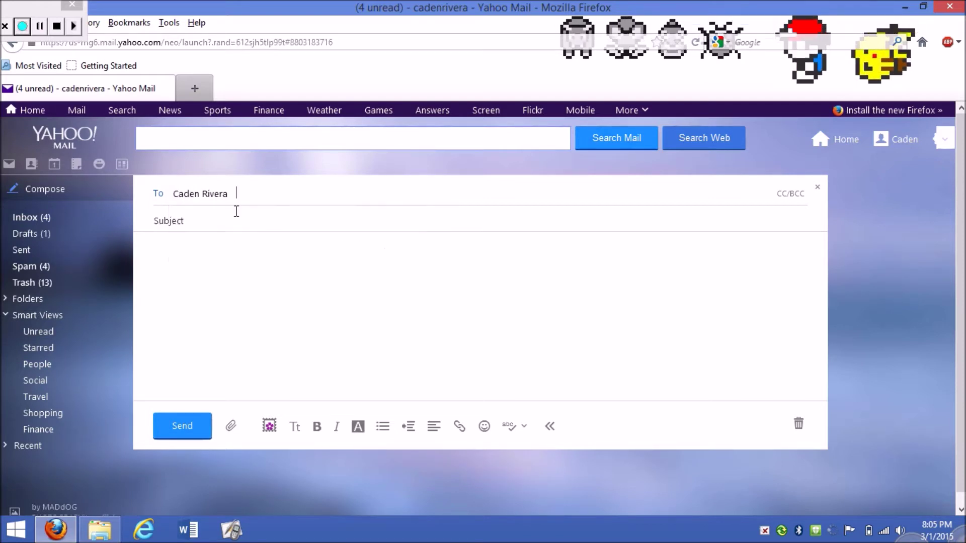
{"action": "left_click", "coordinate": [201, 221]}
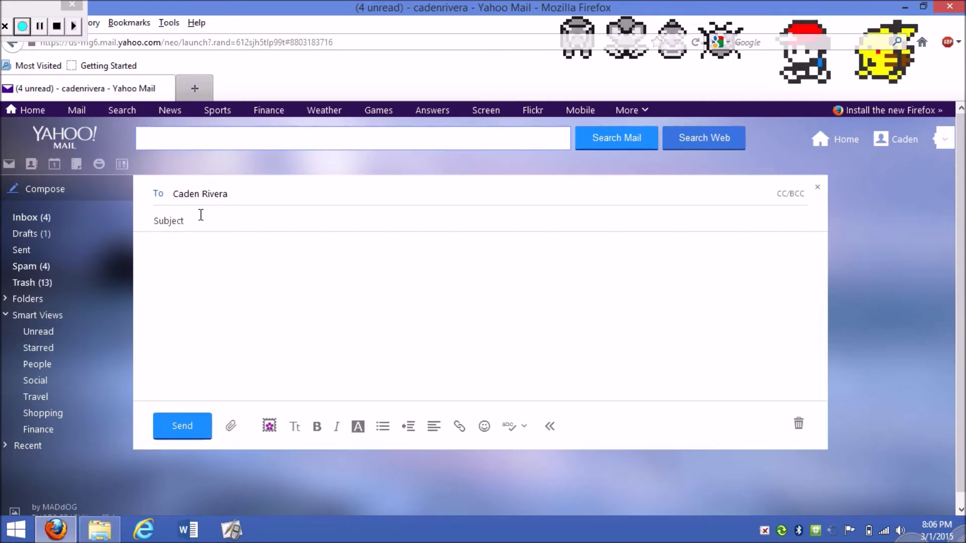
{"action": "type", "text": "practic"}
{"action": "type", "text": "e"}
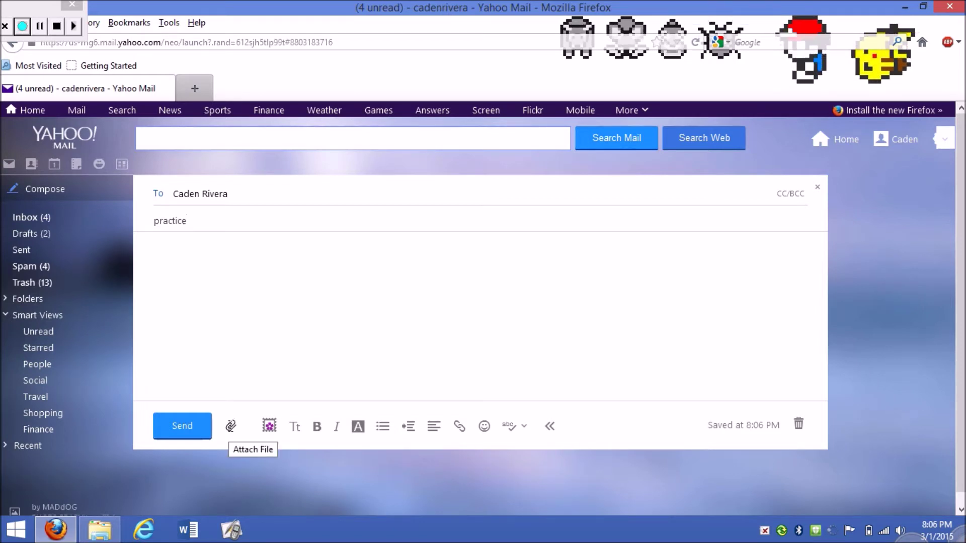
Attach the Safety Quiz BasicSafety Word document, dismissing the restrictions warning first
{"action": "left_click", "coordinate": [231, 427]}
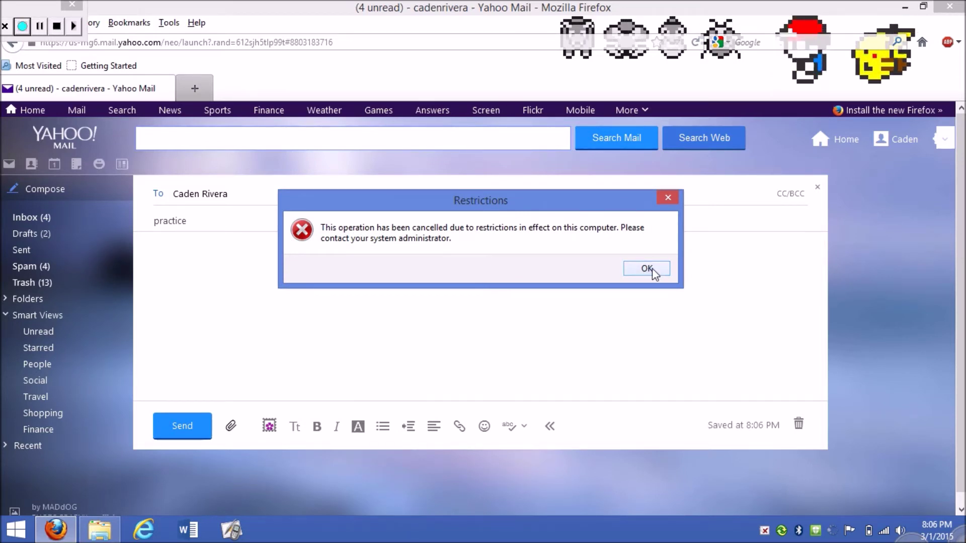
{"action": "left_click", "coordinate": [647, 269]}
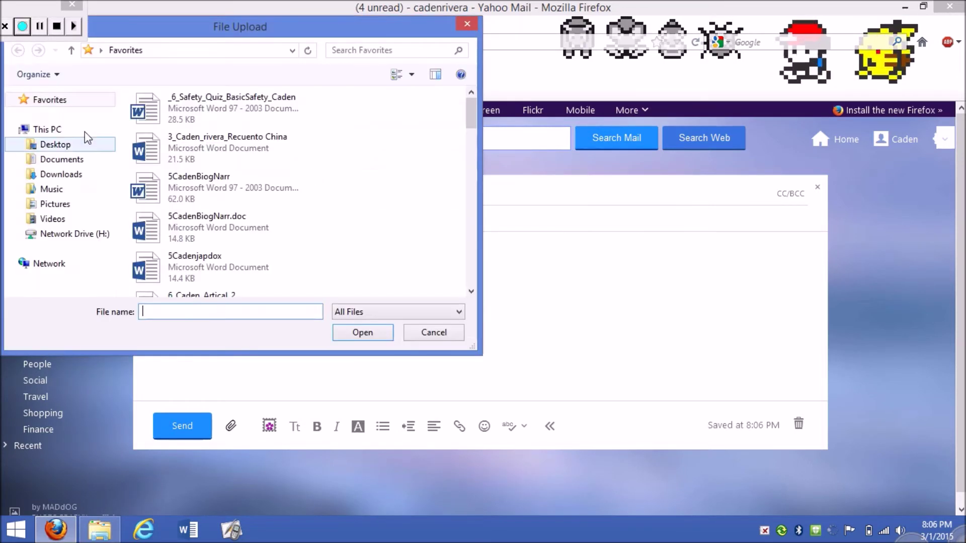
{"action": "left_click", "coordinate": [227, 148]}
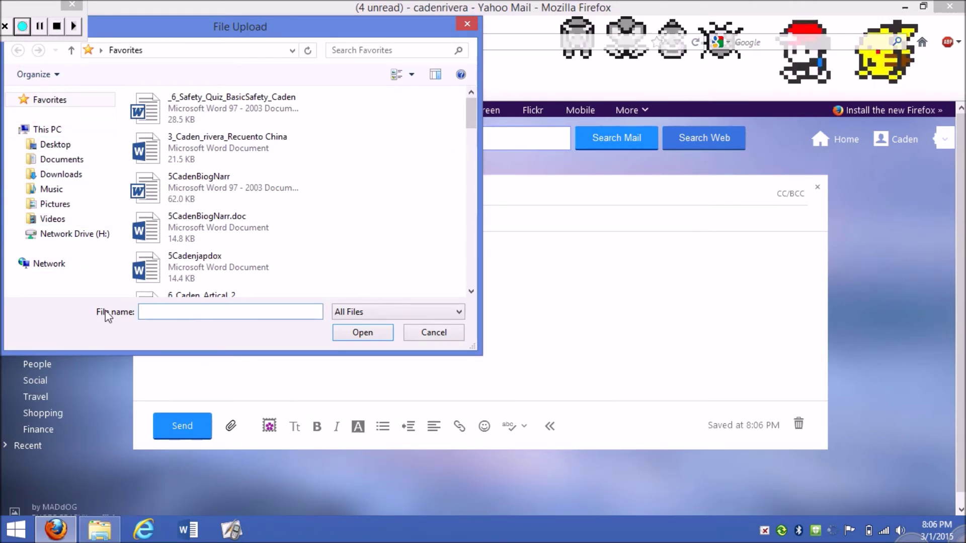
{"action": "left_click", "coordinate": [249, 226]}
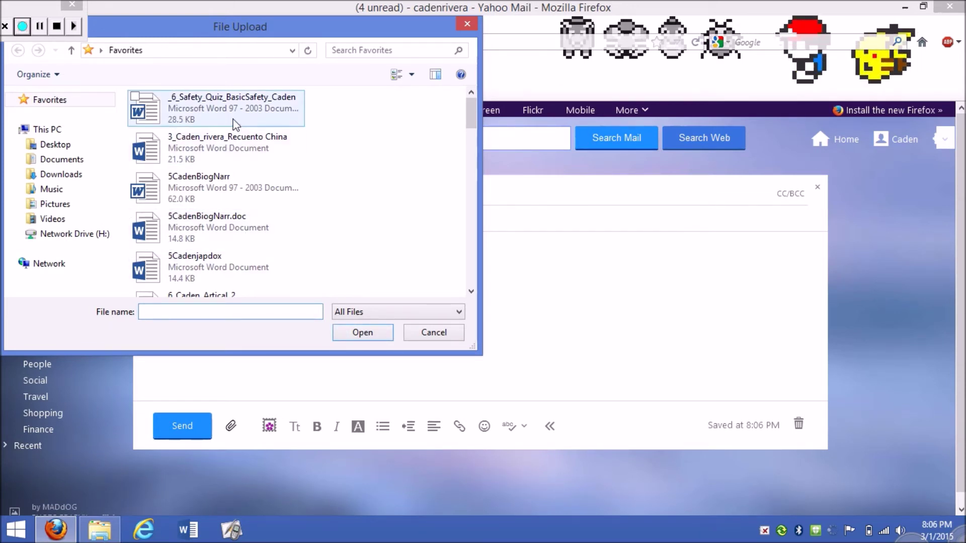
{"action": "left_click", "coordinate": [234, 106]}
{"action": "left_click", "coordinate": [363, 333]}
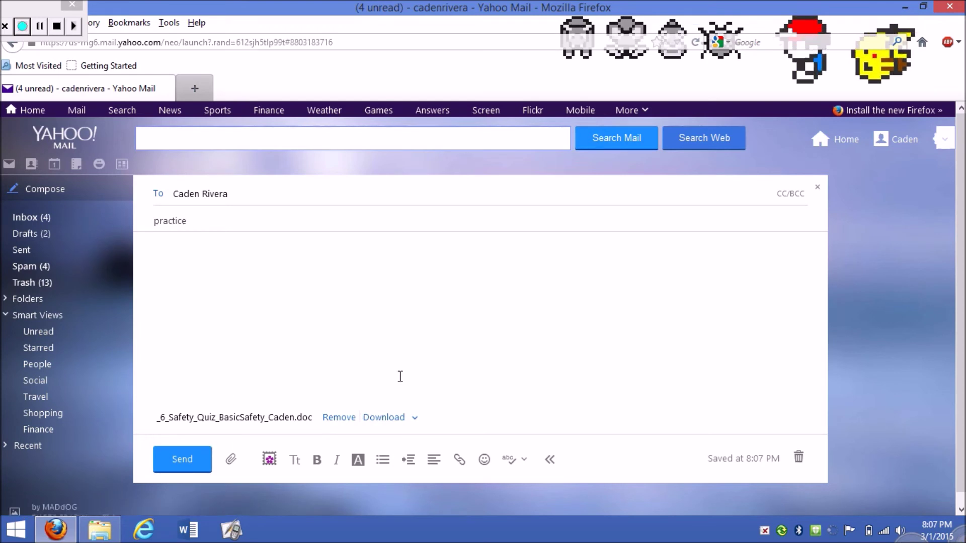
Send the 'practice' email with the safety quiz attachment
{"action": "left_click", "coordinate": [181, 459]}
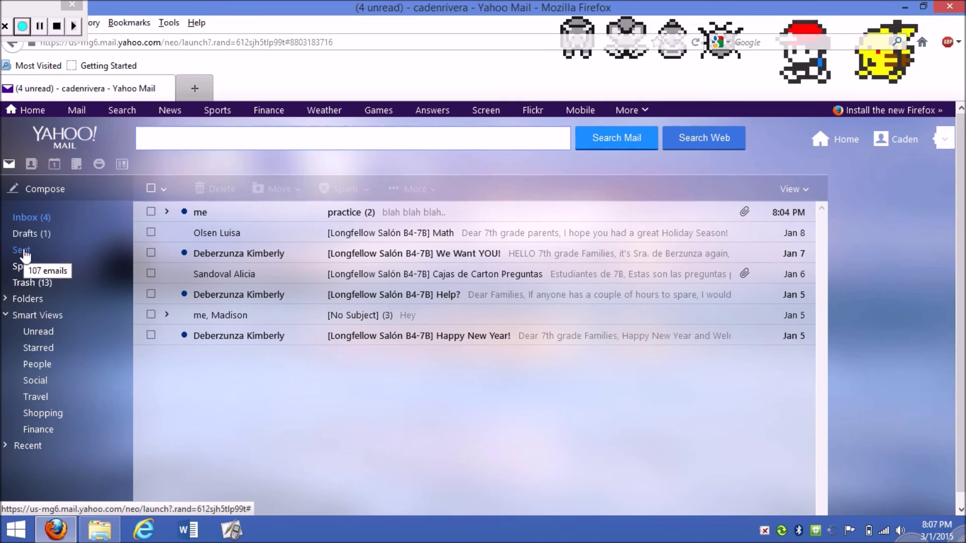
Check the Sent folder for the 8:07 PM practice email
{"action": "left_click", "coordinate": [21, 250]}
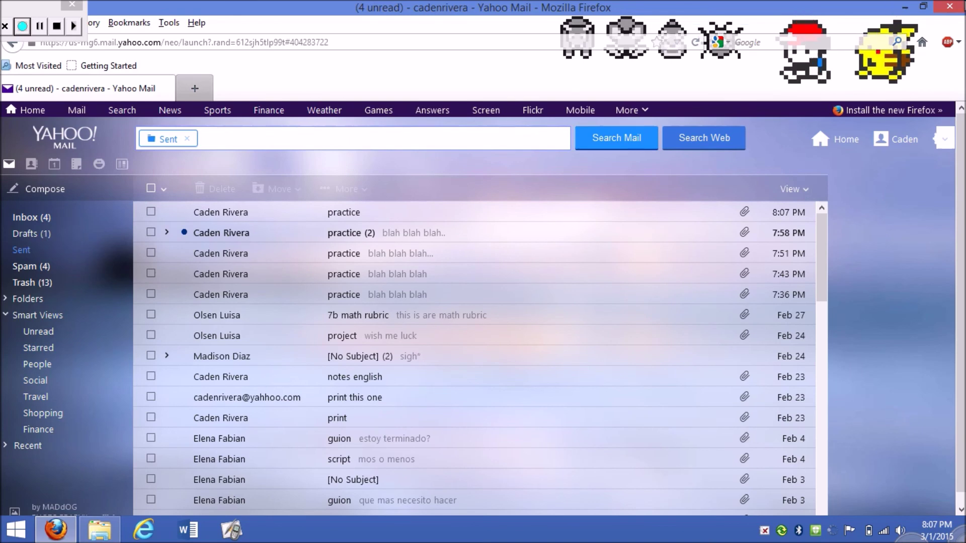
Close the Firefox window to return to the desktop
{"action": "left_click", "coordinate": [950, 9]}
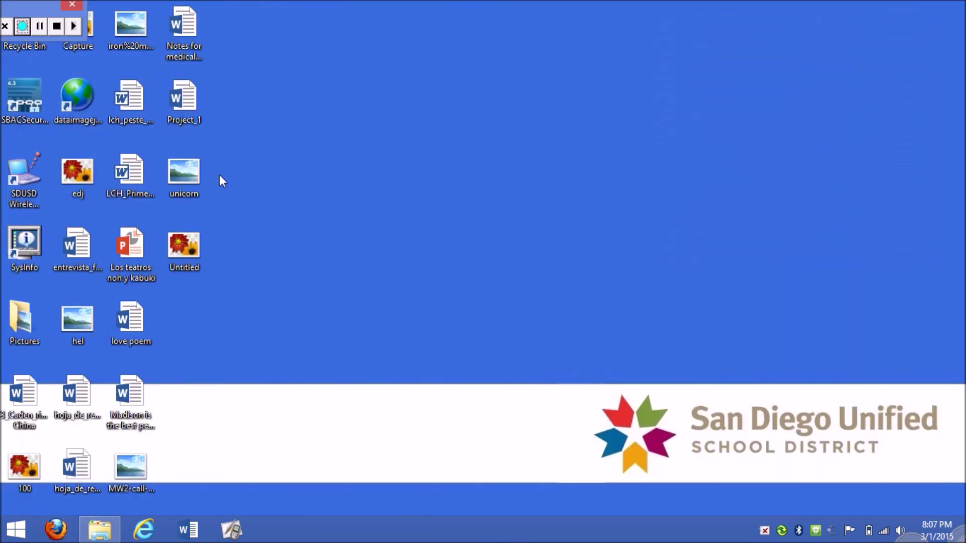